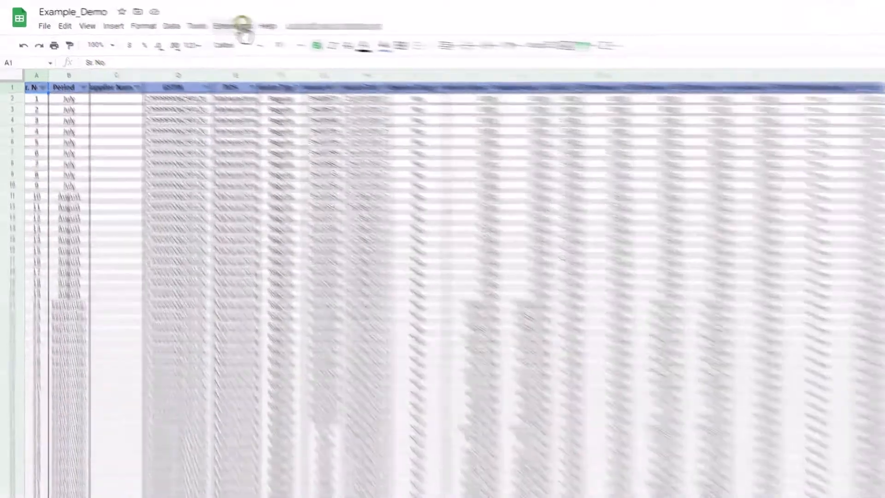
- Open the Summary Report form of the Reconciliation Sutra add-on
{"action": "left_click", "coordinate": [243, 24]}
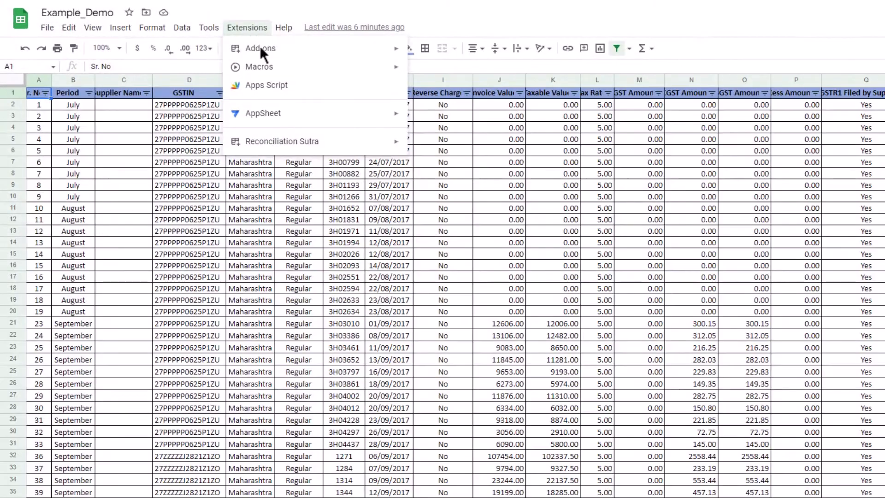
{"action": "mouse_move", "coordinate": [258, 139]}
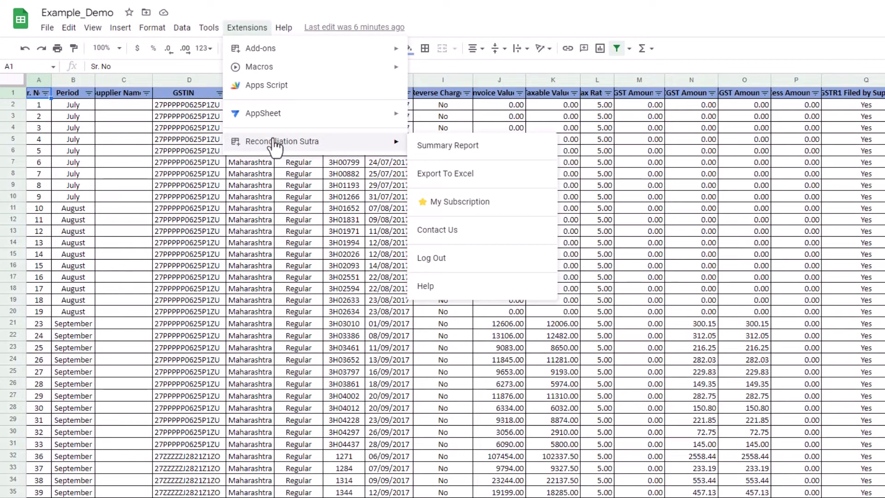
{"action": "left_click", "coordinate": [461, 147]}
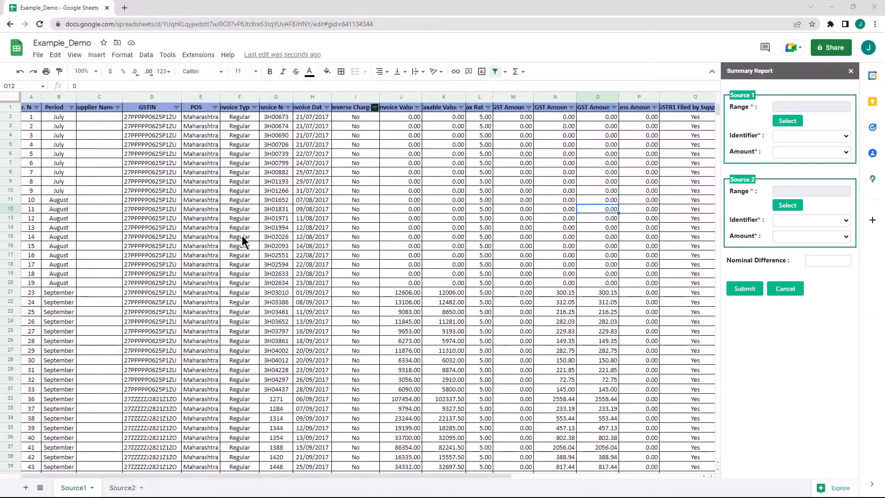
- Set up Source 1 with the full data range Source1!A1:R119, GSTIN as identifier and Tax as amount
{"action": "left_click", "coordinate": [243, 236]}
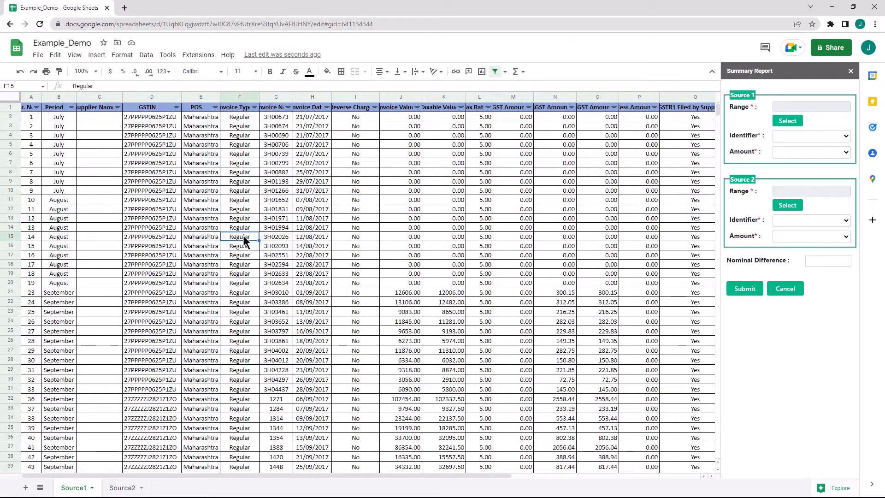
{"action": "key", "text": "ctrl+a"}
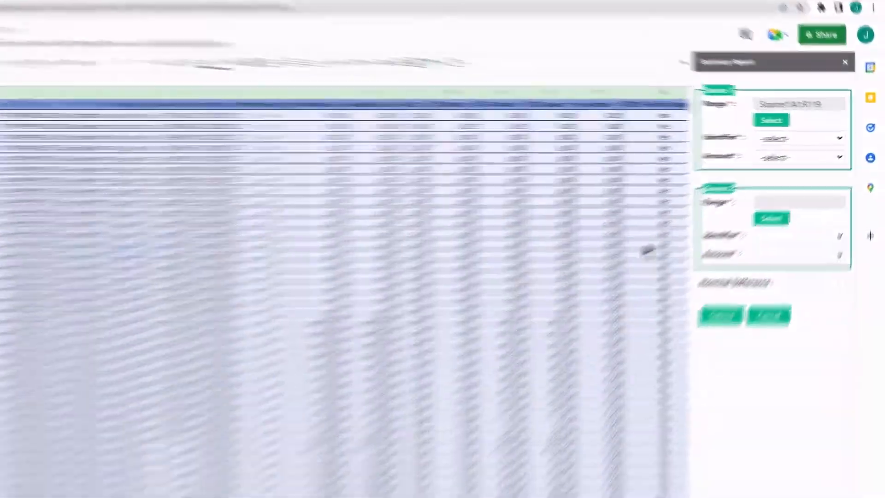
{"action": "left_click", "coordinate": [786, 137]}
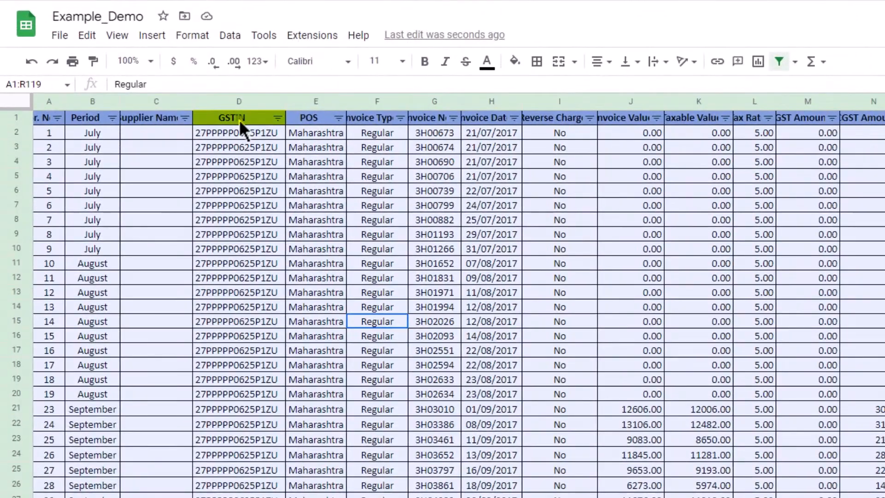
{"action": "left_click", "coordinate": [153, 110]}
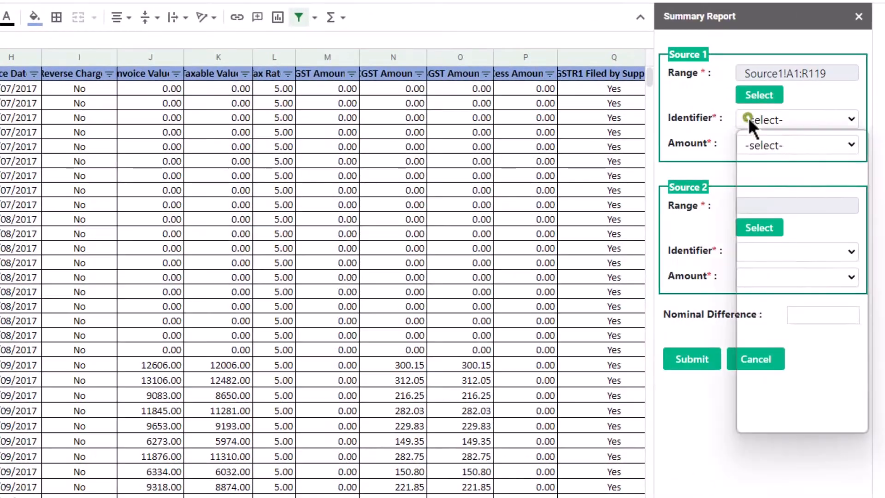
{"action": "left_click", "coordinate": [752, 118]}
{"action": "left_click", "coordinate": [762, 203]}
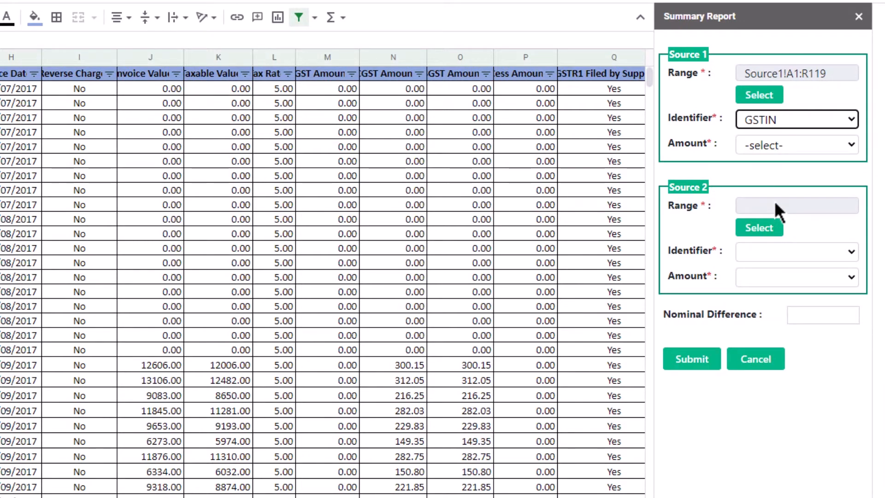
{"action": "left_click", "coordinate": [764, 149]}
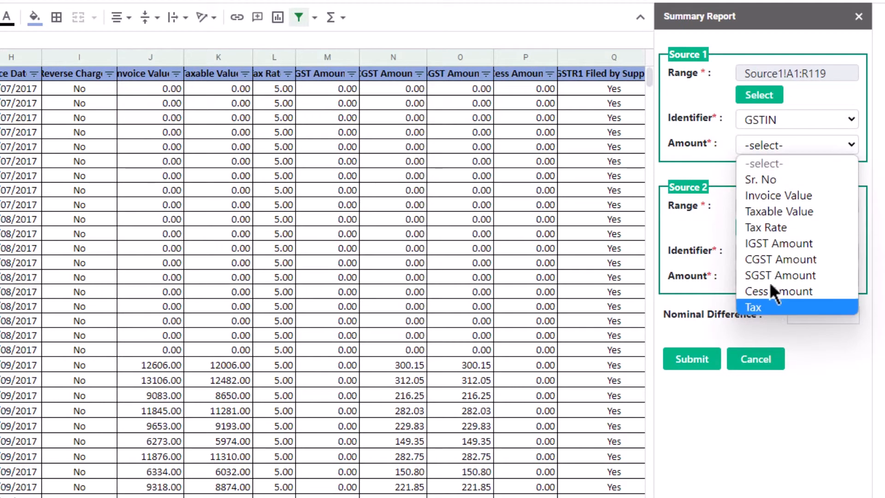
{"action": "left_click", "coordinate": [771, 308]}
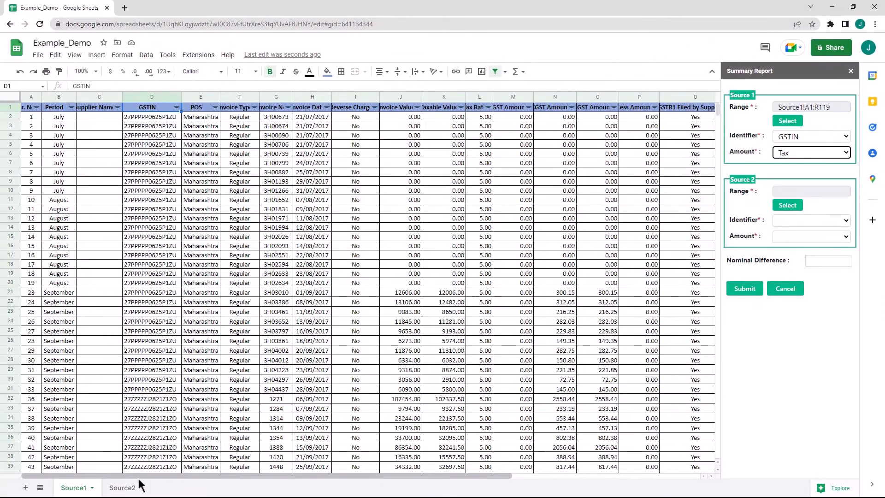
- Set up Source 2 with the Source2 sheet's range A1:T117, Tax reg as identifier and GST as amount
{"action": "left_click", "coordinate": [124, 485]}
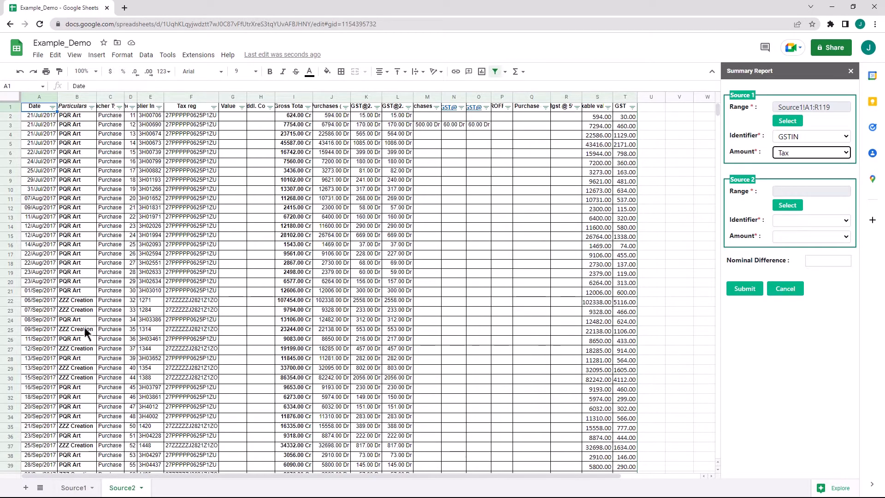
{"action": "left_click", "coordinate": [37, 302]}
{"action": "key", "text": "ctrl+a"}
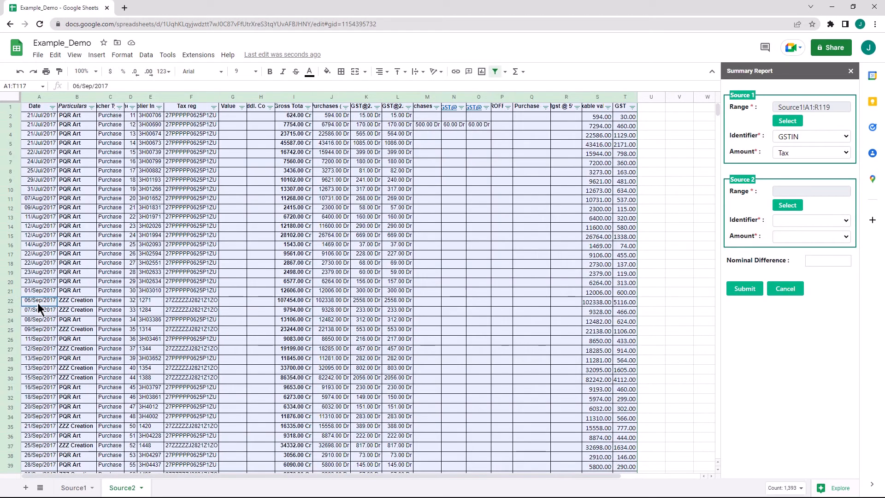
{"action": "left_click", "coordinate": [789, 207]}
{"action": "left_click", "coordinate": [812, 220]}
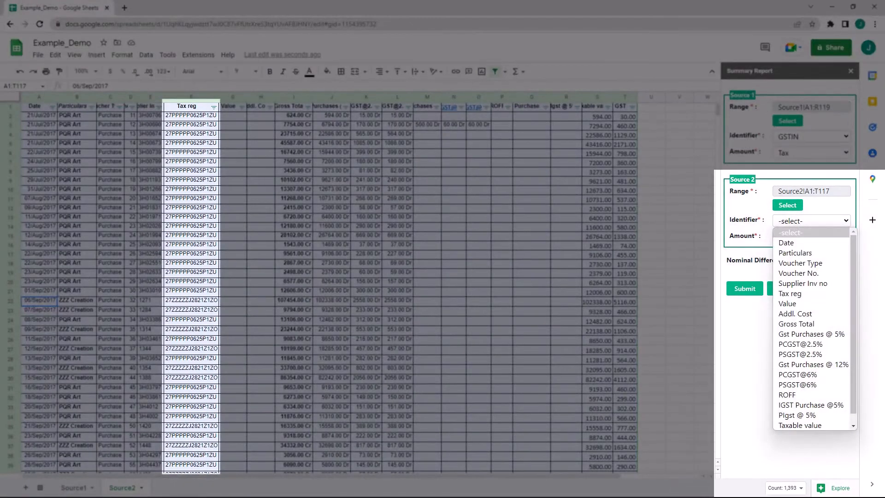
{"action": "left_click", "coordinate": [806, 294]}
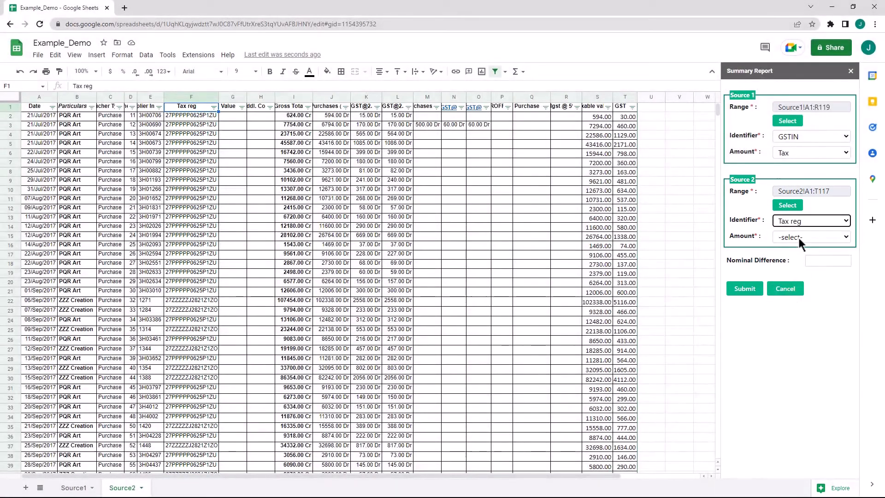
{"action": "left_click", "coordinate": [799, 237]}
{"action": "left_click", "coordinate": [800, 275]}
- Set the nominal difference to 1 and submit the form to generate the summary report
{"action": "left_click", "coordinate": [827, 261]}
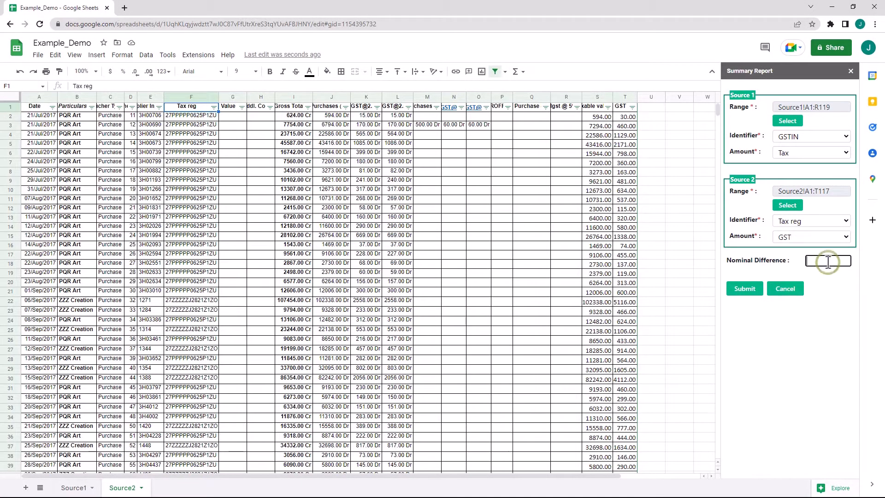
{"action": "type", "text": "1"}
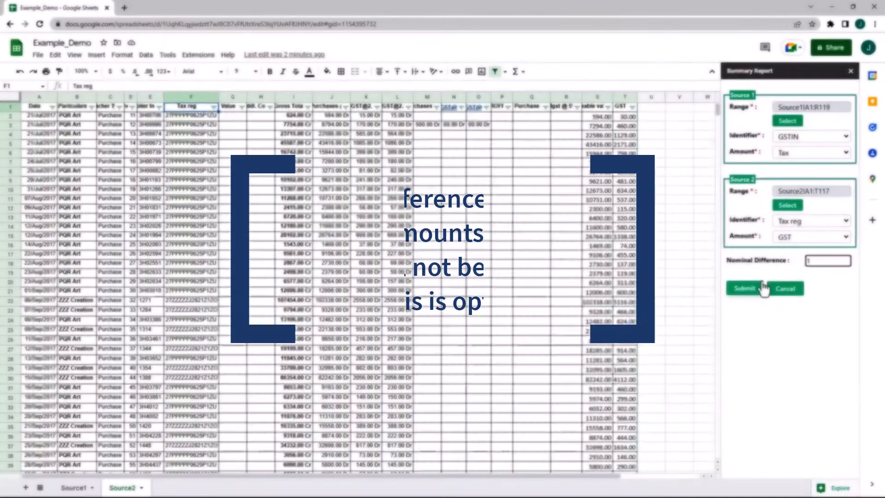
{"action": "left_click", "coordinate": [741, 289]}
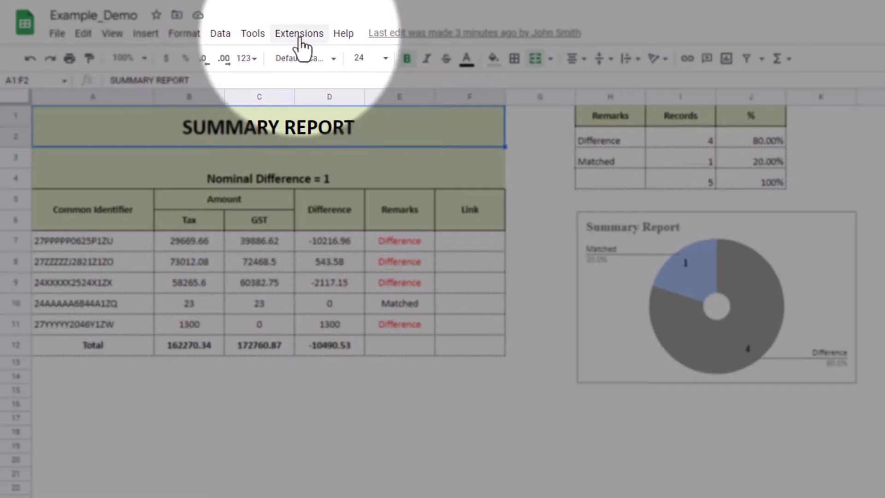
- Re-generate the summary report with the Reconciliation Sutra add-on
{"action": "left_click", "coordinate": [199, 22]}
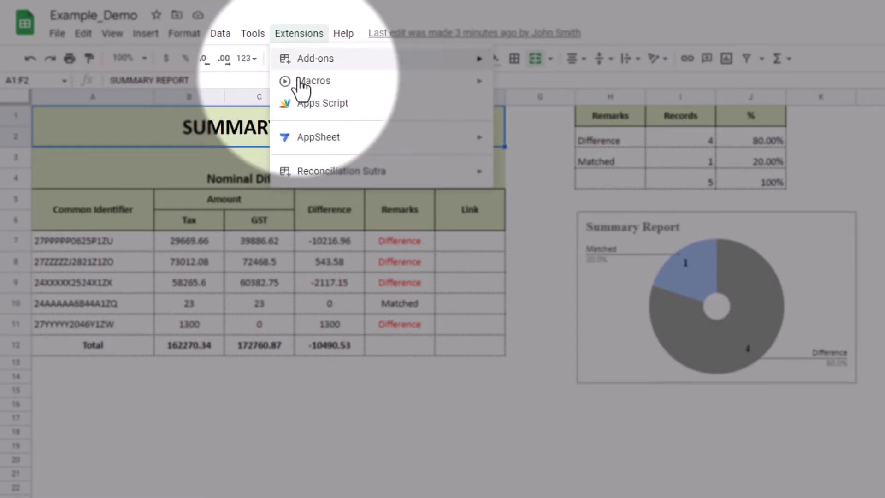
{"action": "mouse_move", "coordinate": [344, 172]}
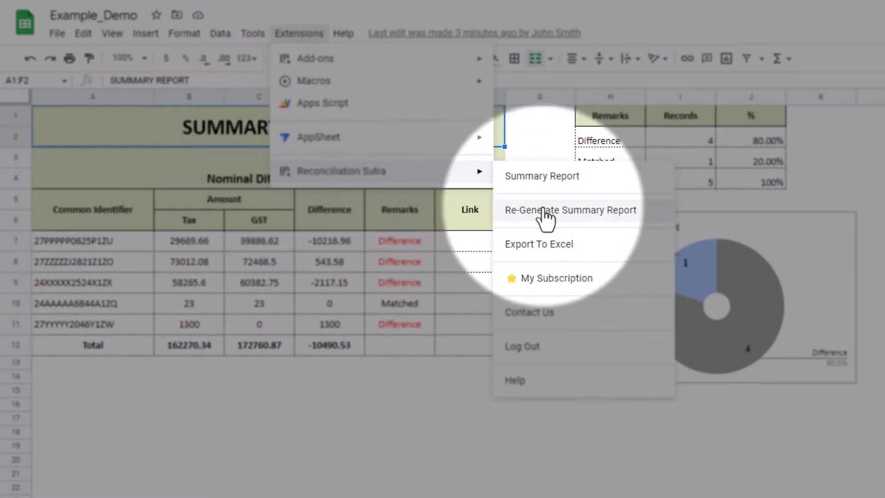
{"action": "left_click", "coordinate": [544, 212]}
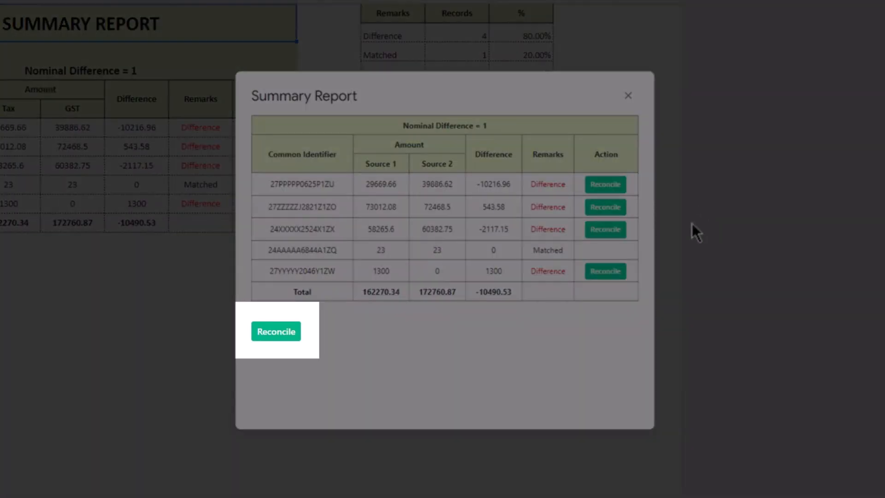
- Start reconciliation for the whole summary with the Reconcile All option
{"action": "left_click", "coordinate": [283, 337]}
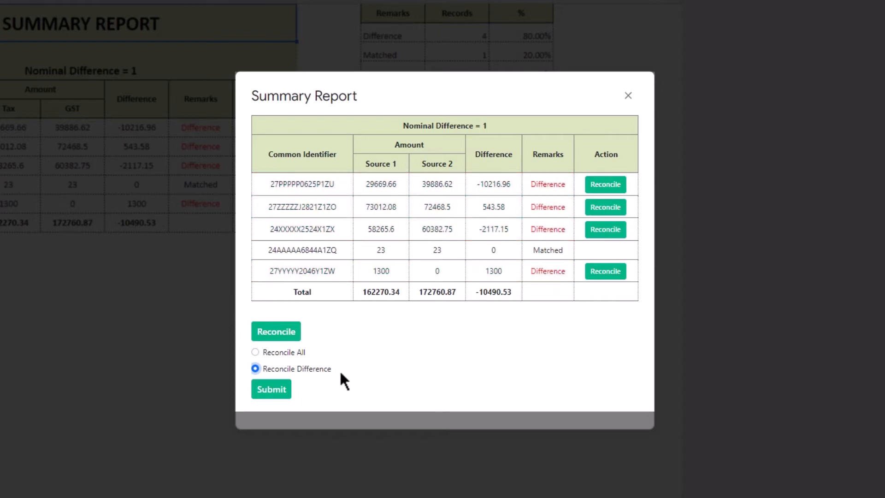
{"action": "left_click", "coordinate": [255, 352]}
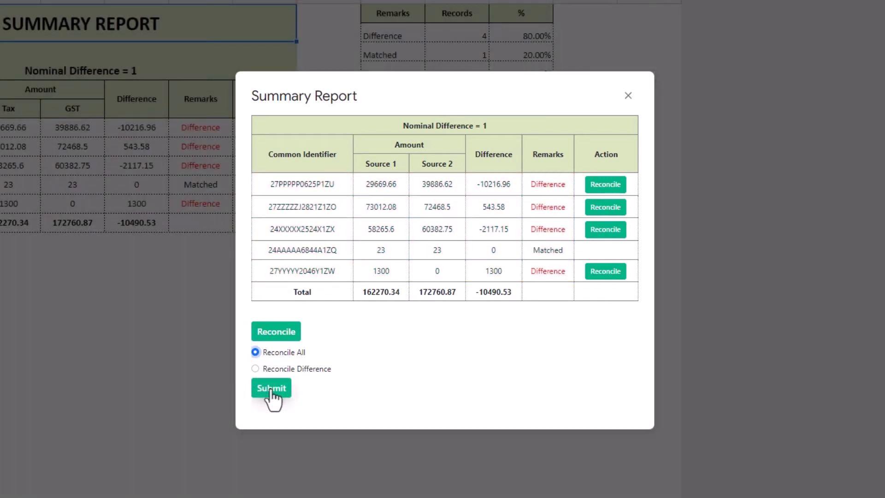
{"action": "left_click", "coordinate": [272, 391]}
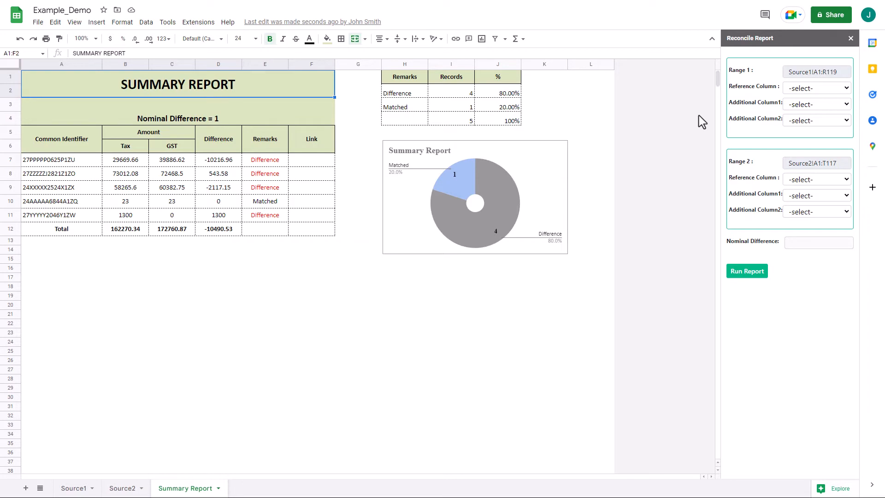
- For Range 1, choose Invoice No as the reference column and Invoice Date as the first additional column
{"action": "left_click", "coordinate": [795, 89]}
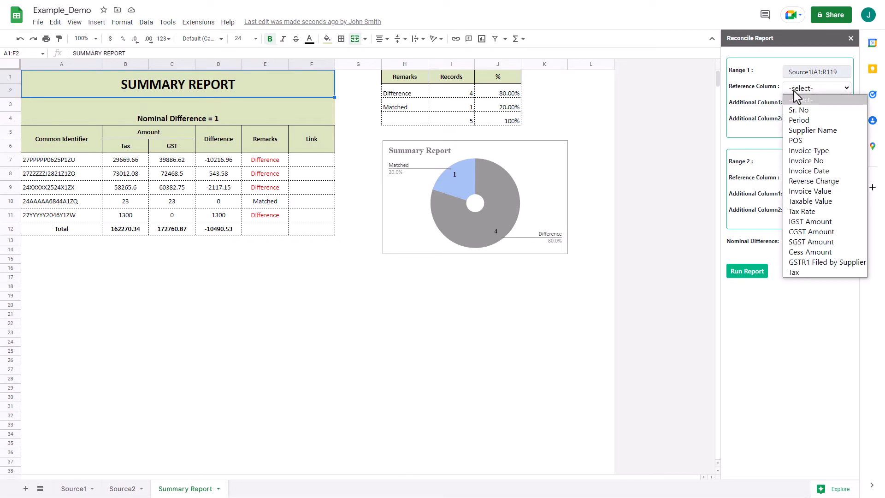
{"action": "left_click", "coordinate": [816, 161]}
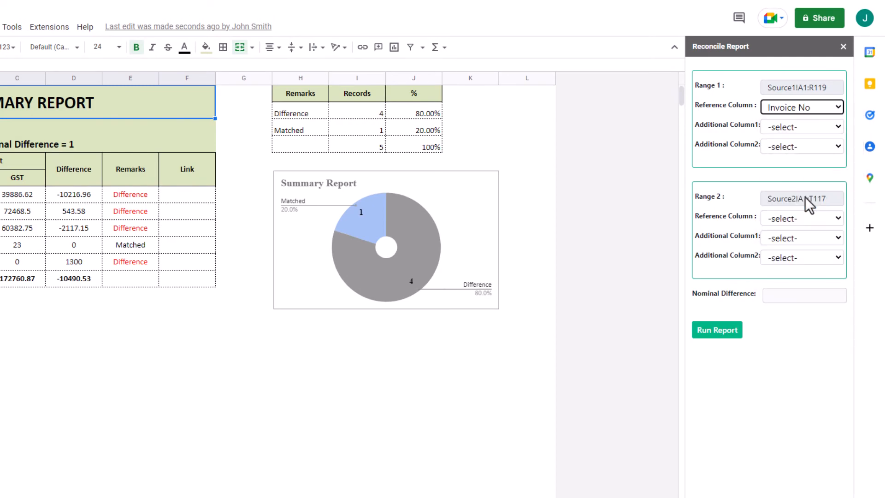
{"action": "left_click", "coordinate": [791, 128]}
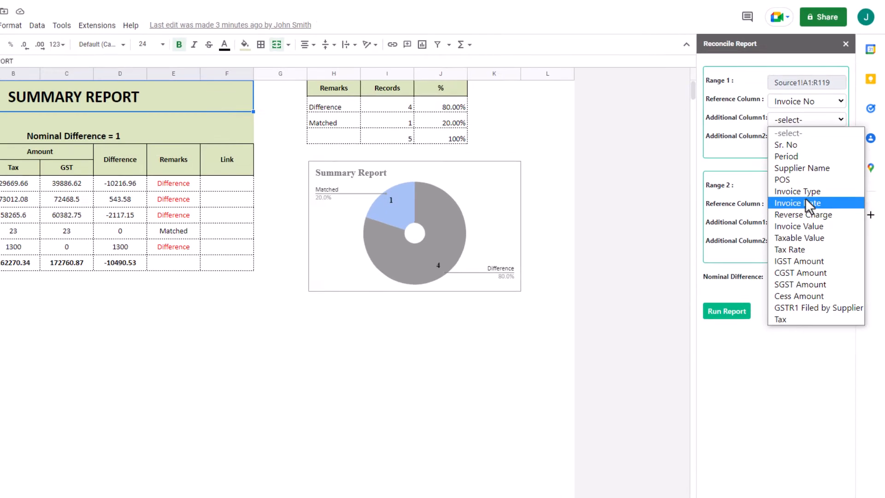
{"action": "left_click", "coordinate": [793, 215]}
- For Range 2, choose Supplier Inv no as the reference column and Date as the first additional column
{"action": "left_click", "coordinate": [793, 215]}
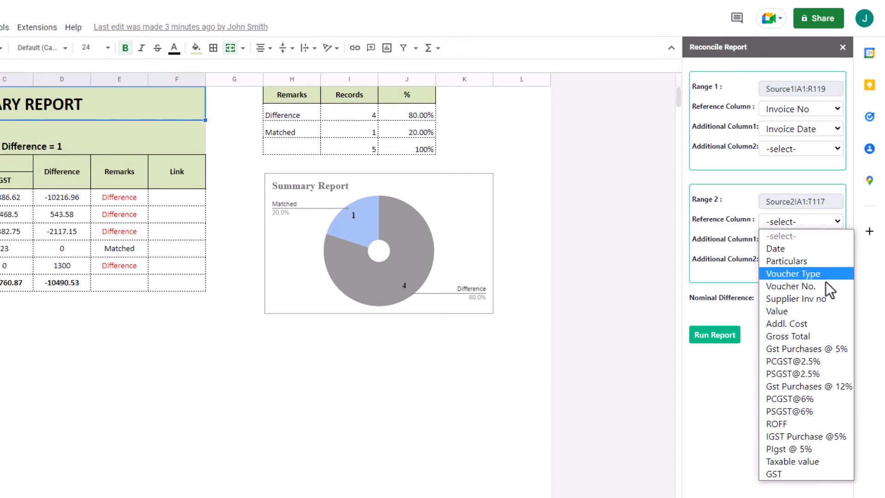
{"action": "left_click", "coordinate": [825, 291]}
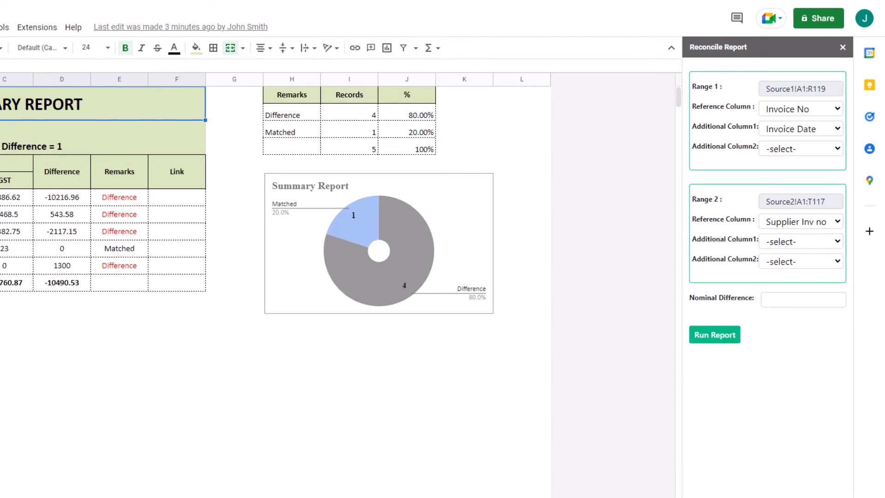
{"action": "left_click", "coordinate": [788, 241]}
{"action": "left_click", "coordinate": [788, 268]}
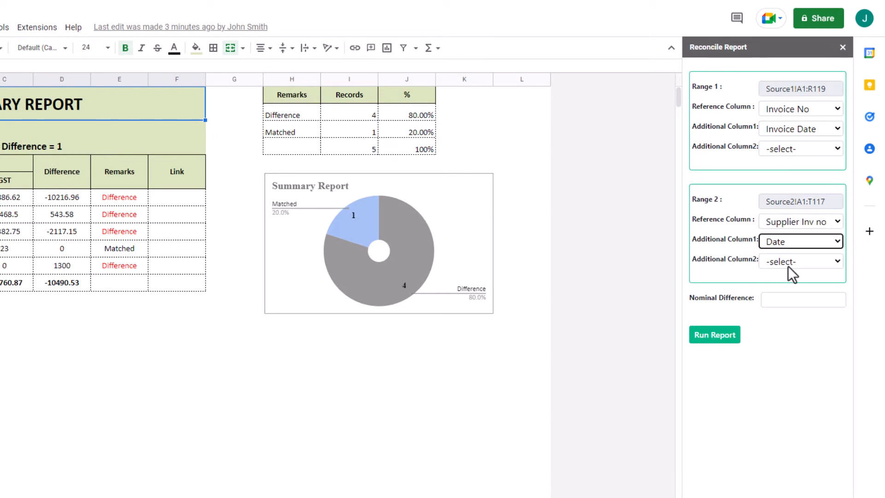
- Set the reconciliation's nominal difference to 1 and run the report
{"action": "left_click", "coordinate": [786, 300]}
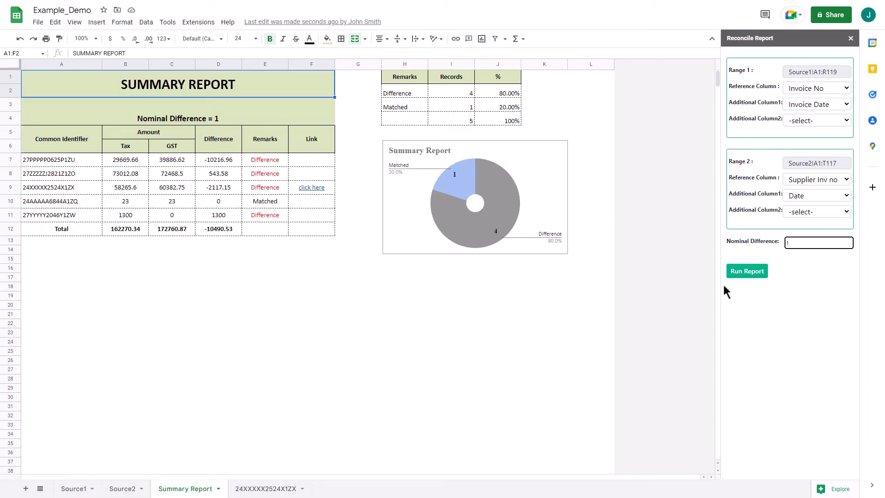
{"action": "left_click", "coordinate": [746, 273]}
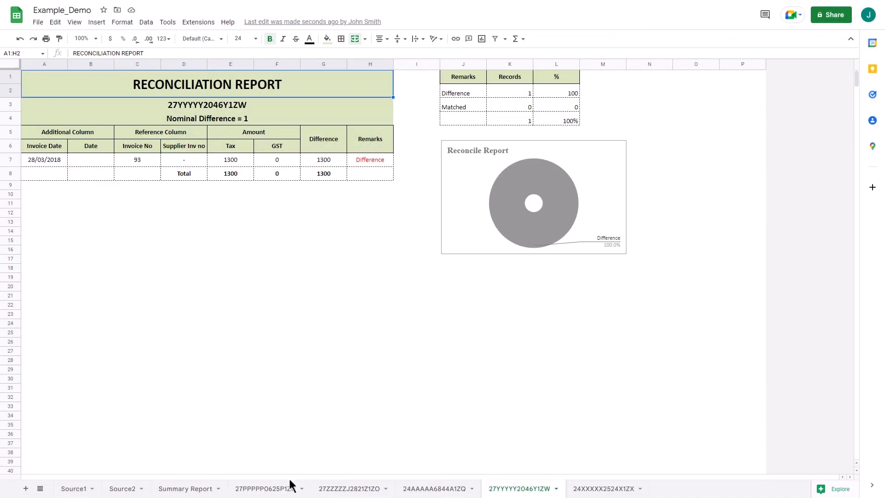
- Review the generated reconciliation report sheets of the first three identifiers
{"action": "left_click", "coordinate": [258, 487]}
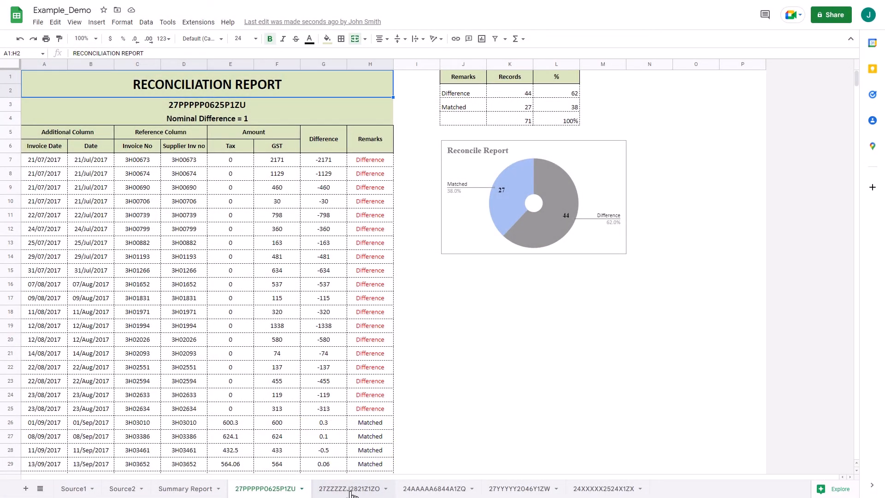
{"action": "left_click", "coordinate": [350, 489]}
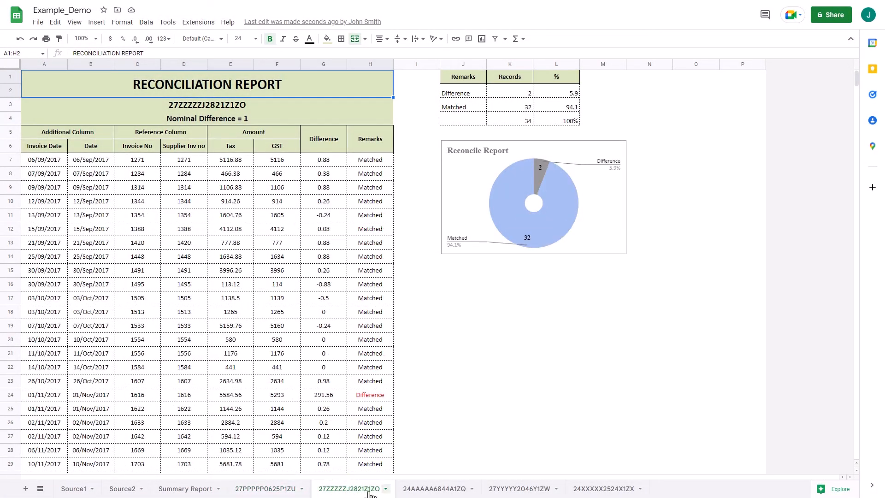
{"action": "left_click", "coordinate": [424, 489]}
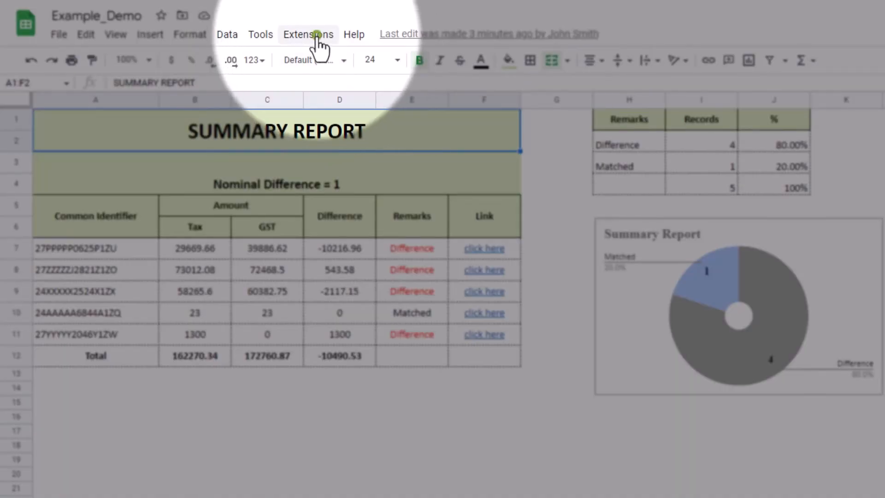
- Export the reconciliation reports to Excel and download the Reconcile_20220802_03:52:30 folder from Google Drive
{"action": "left_click", "coordinate": [203, 23]}
{"action": "mouse_move", "coordinate": [406, 178]}
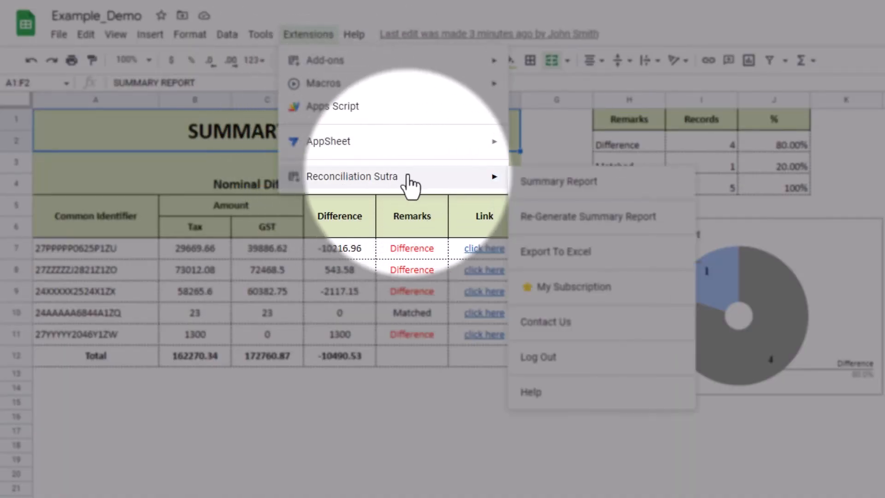
{"action": "left_click", "coordinate": [583, 254]}
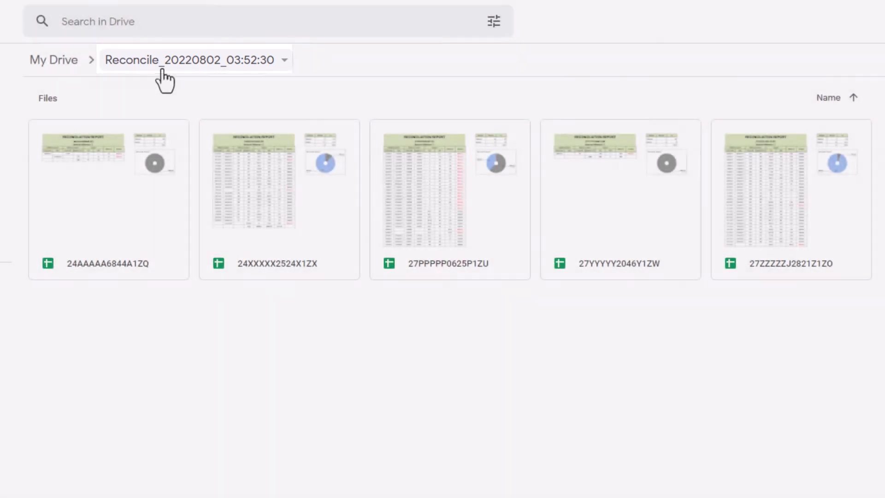
{"action": "left_click", "coordinate": [162, 70]}
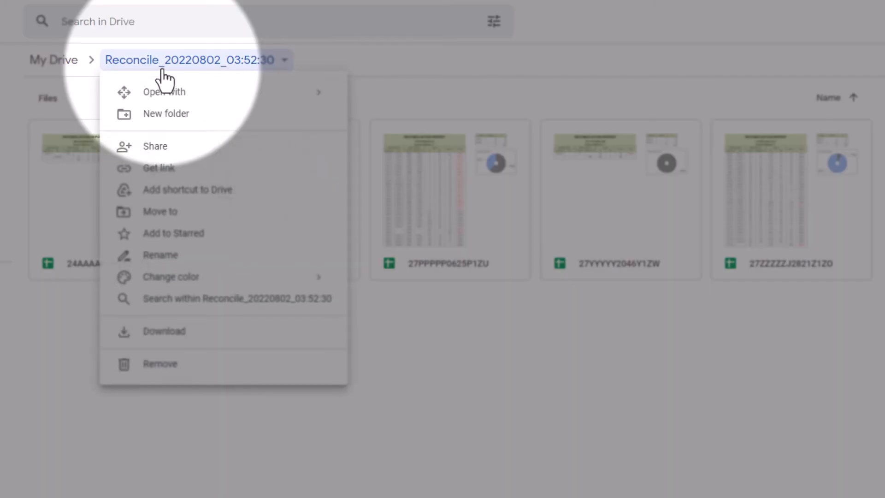
{"action": "left_click", "coordinate": [164, 332]}
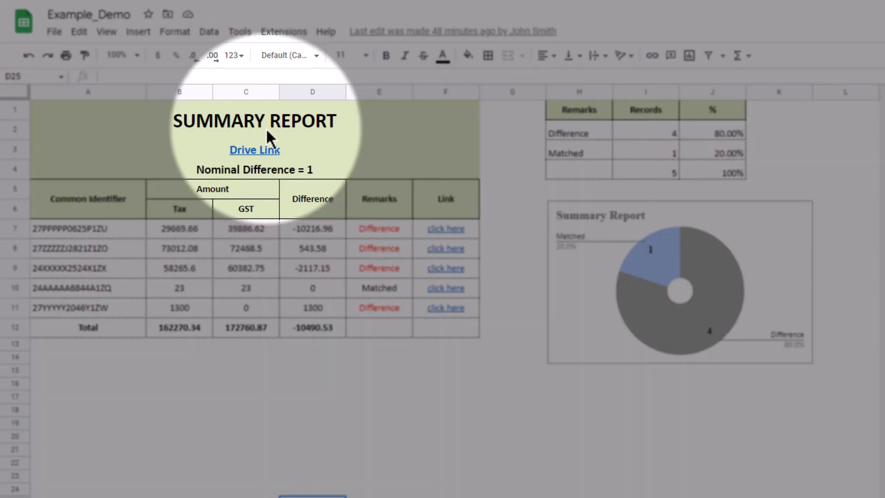
- Select the Drive Link cell beneath the title of the summary report in the Example_Demo spreadsheet
{"action": "left_click", "coordinate": [253, 147]}
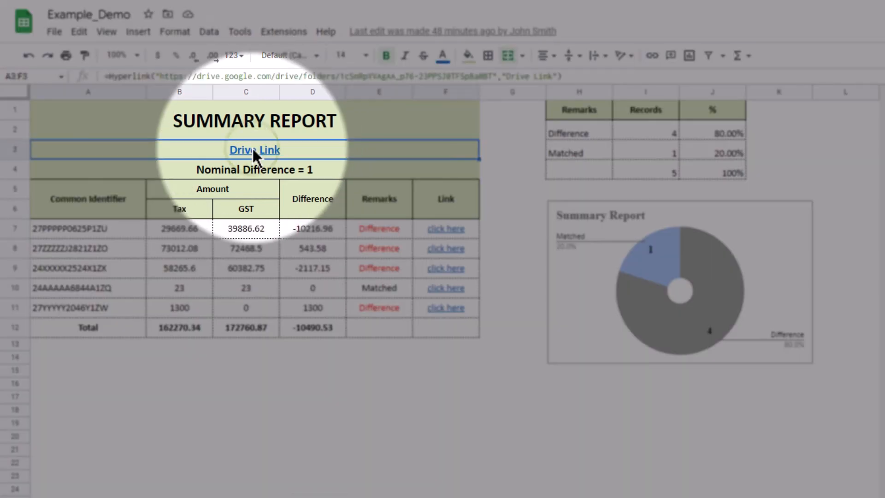